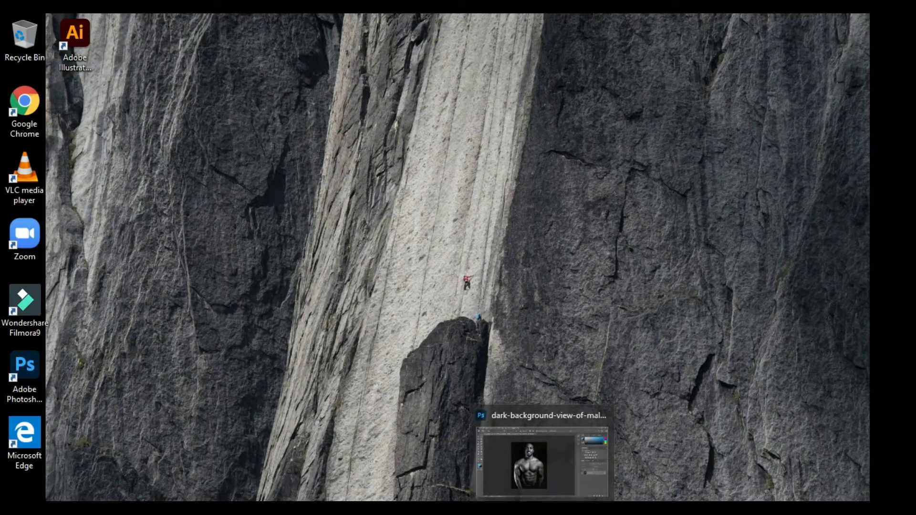
Step: Switch to Photoshop and add a Gradient Map adjustment layer above the bodybuilder portrait
click(545, 511)
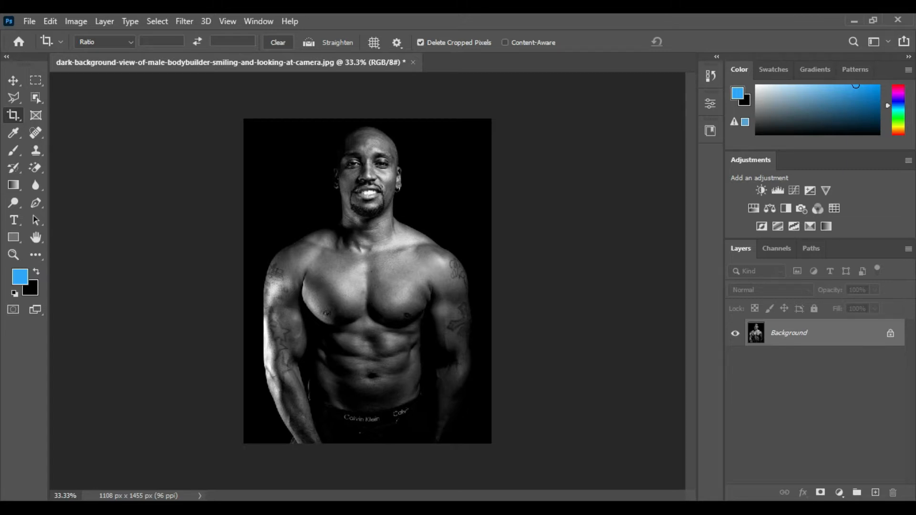
key(ctrl+0)
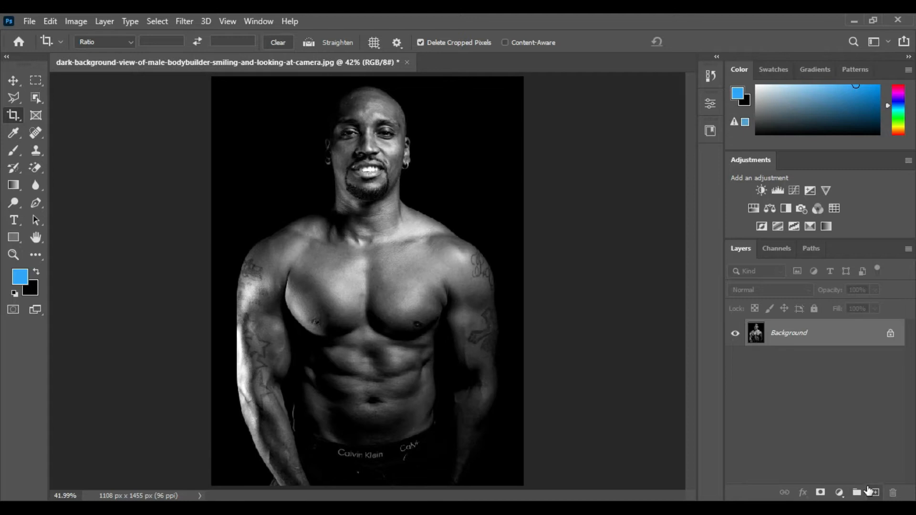
click(838, 493)
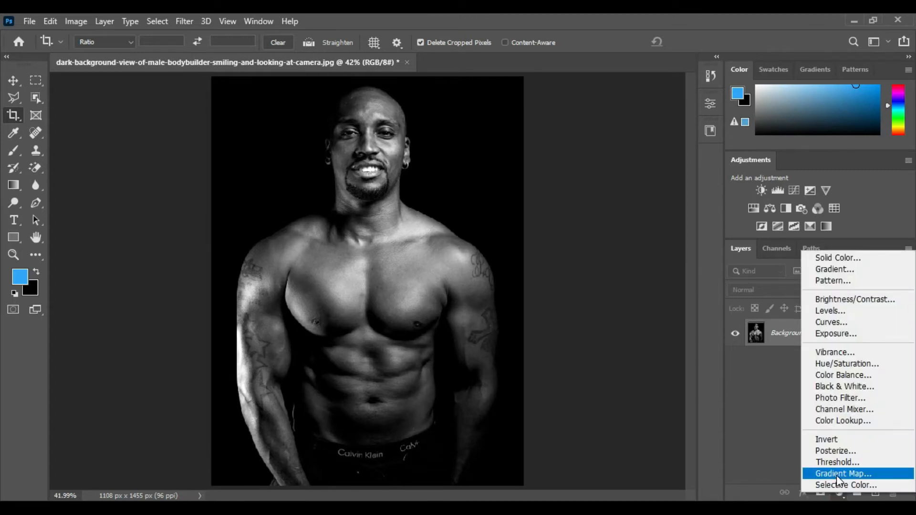
click(836, 474)
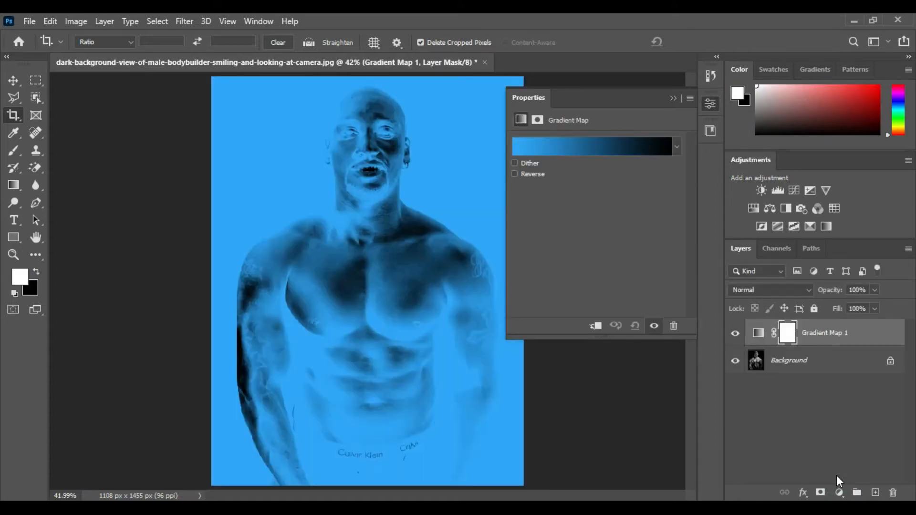
Step: Rearrange the gradient map's color stops so it runs from black at 0% to blue at 100%
click(631, 142)
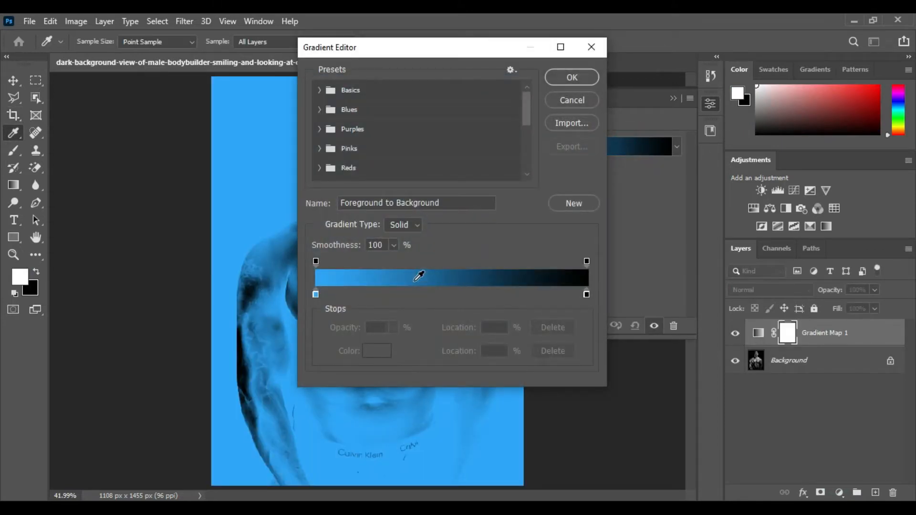
drag(316, 292, 505, 290)
drag(586, 294, 314, 290)
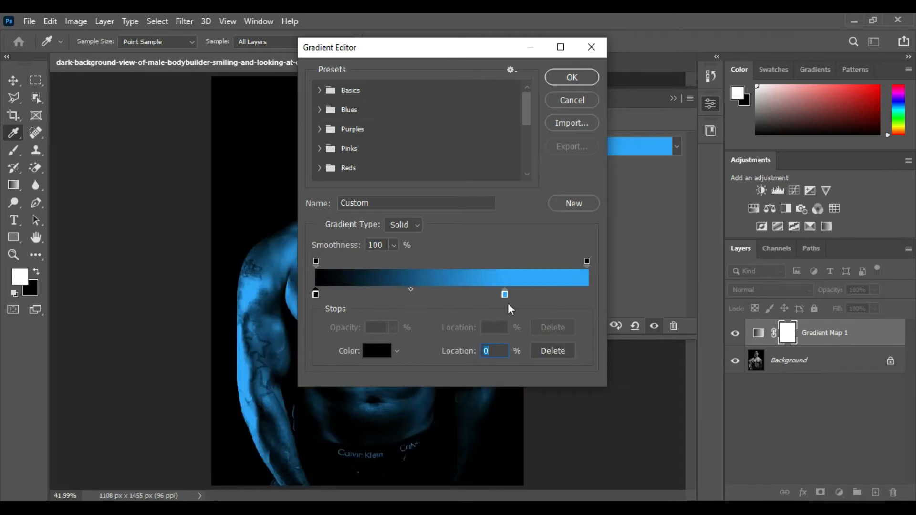
drag(505, 291, 573, 292)
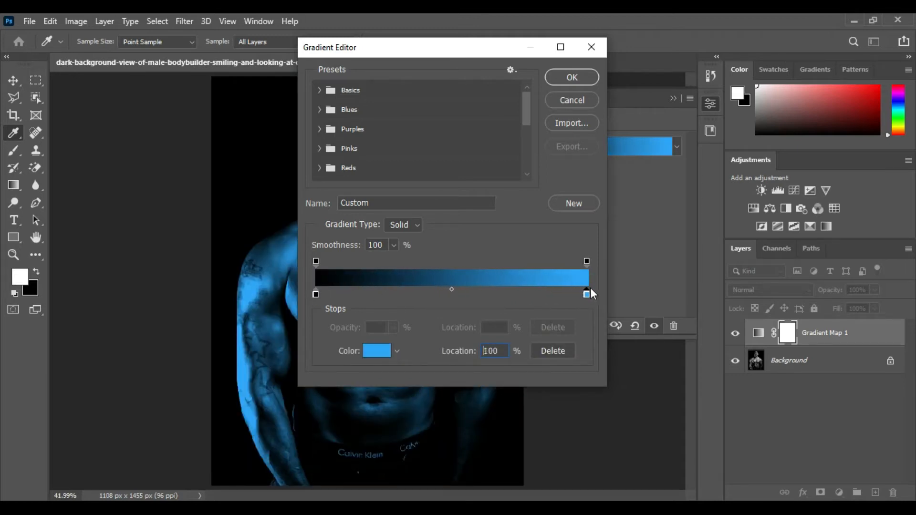
click(576, 78)
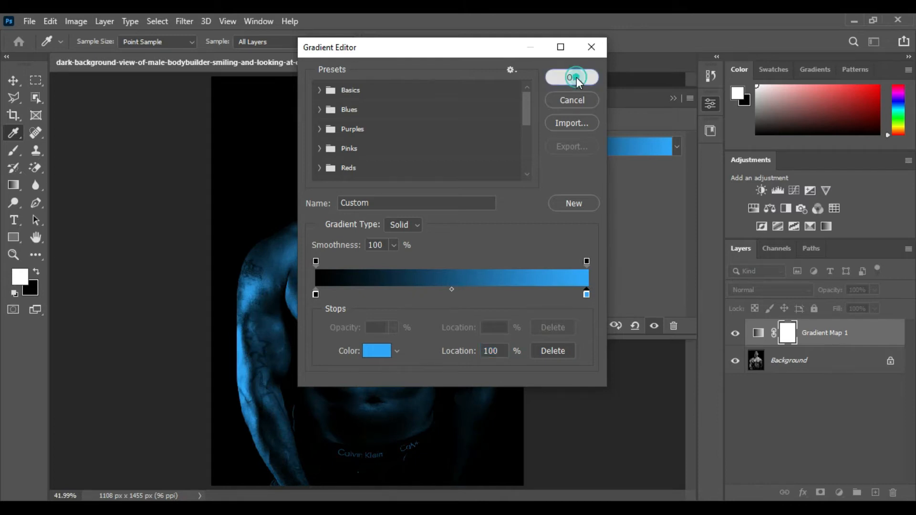
click(672, 97)
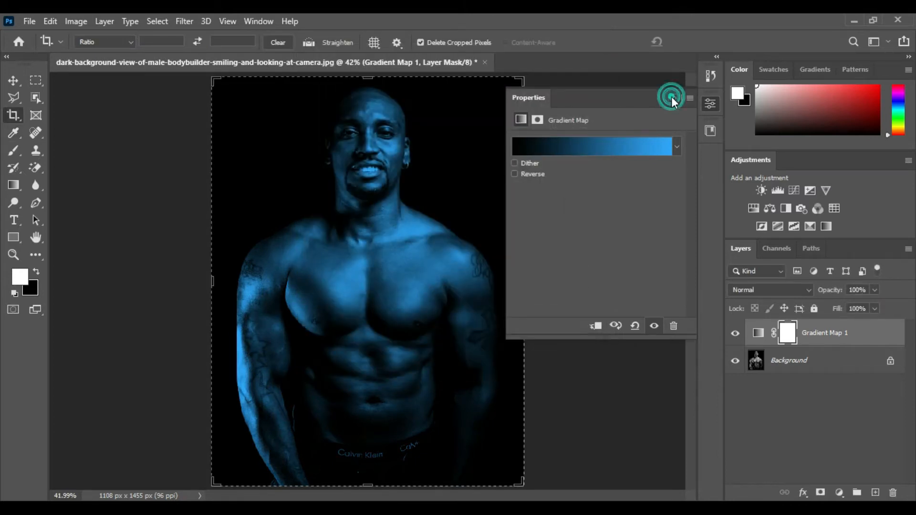
key(v)
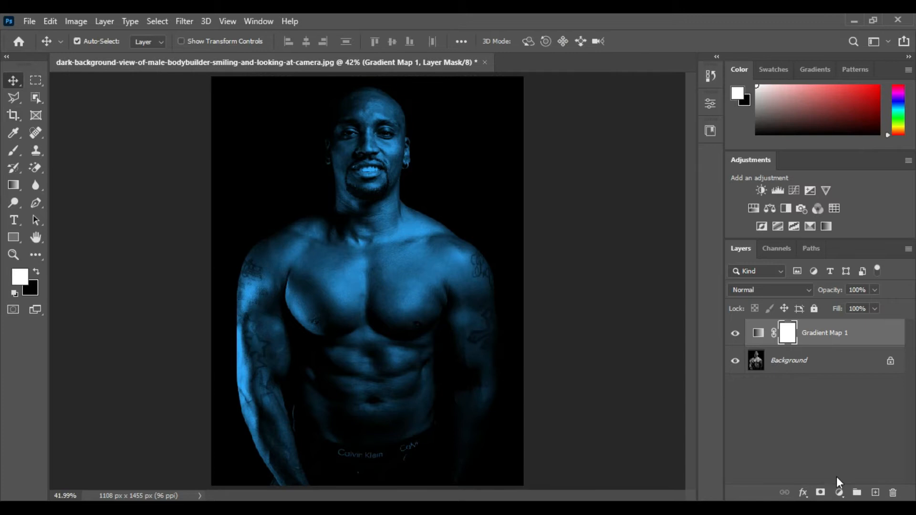
Step: Add a second Gradient Map adjustment layer and reorder its stops from black at 0% to white at 100%
click(840, 492)
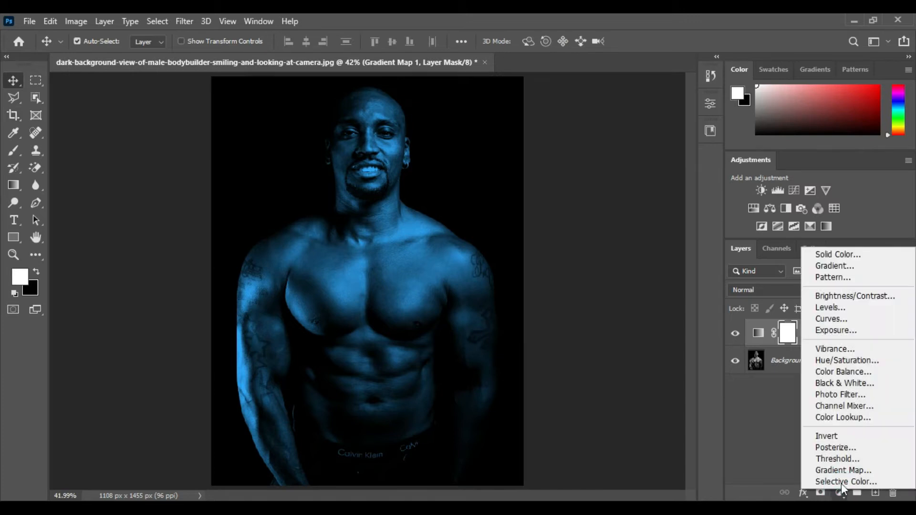
click(832, 469)
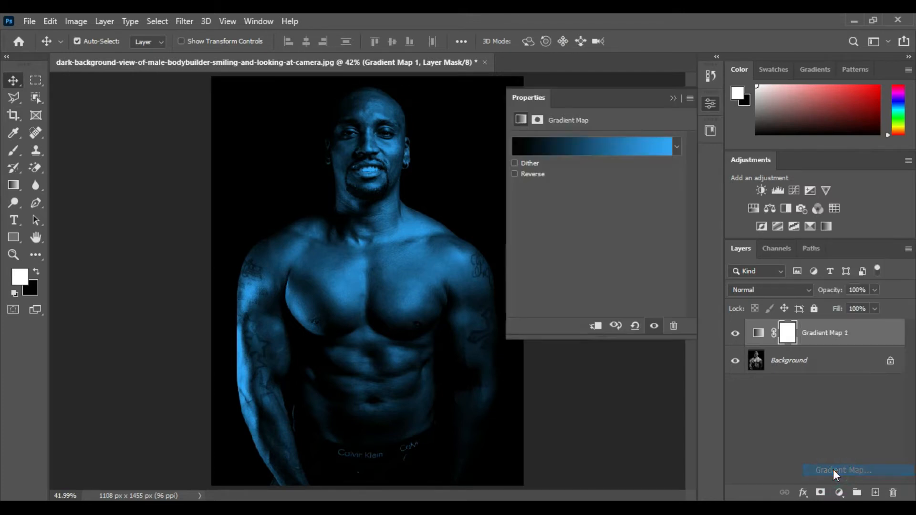
click(568, 144)
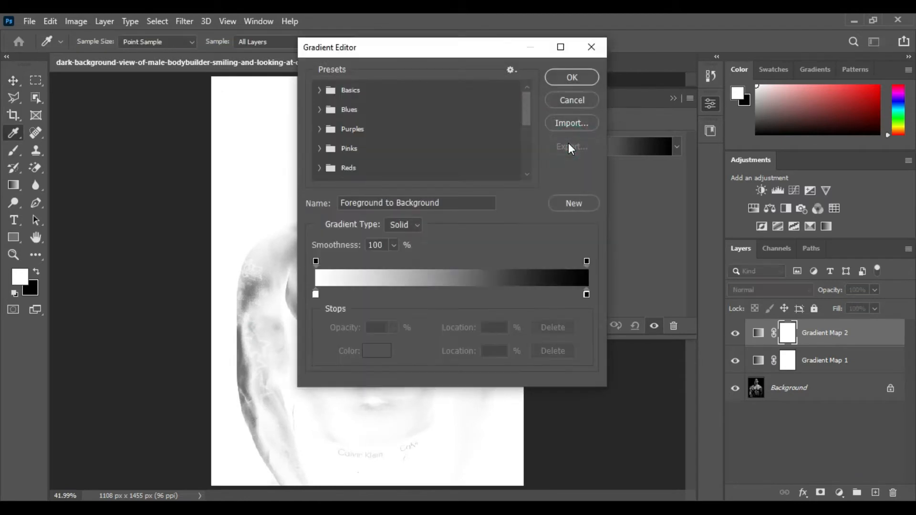
drag(315, 294, 522, 292)
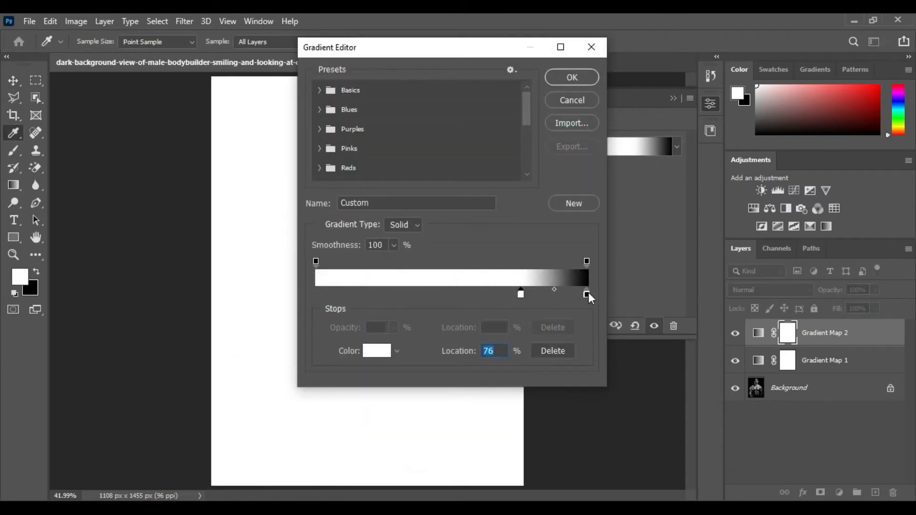
drag(586, 293, 310, 291)
drag(519, 293, 598, 293)
Step: Change the second gradient map's white stop to red e42222 and accept the gradient
click(377, 351)
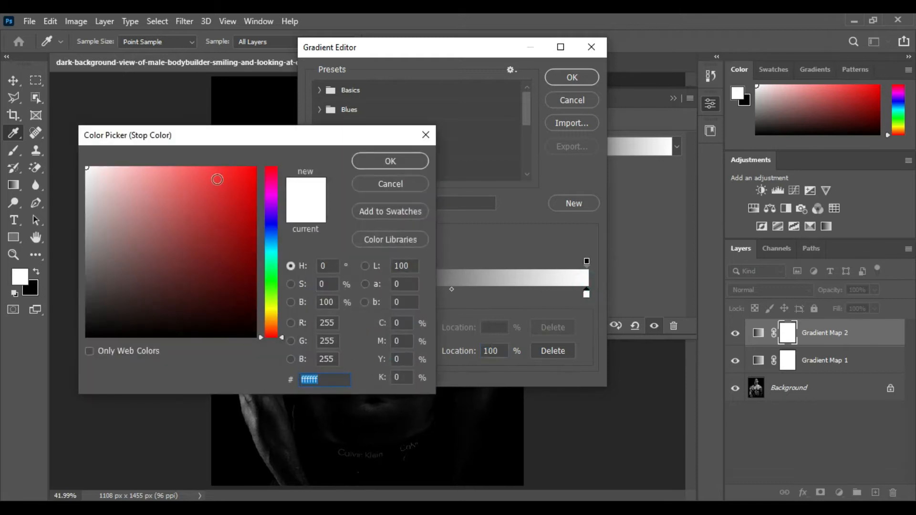
click(227, 172)
drag(227, 172, 231, 185)
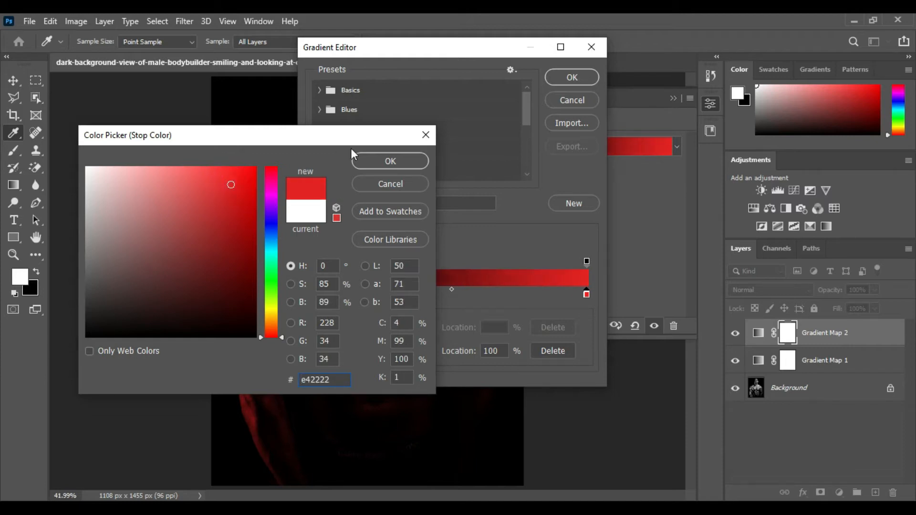
click(374, 161)
click(575, 76)
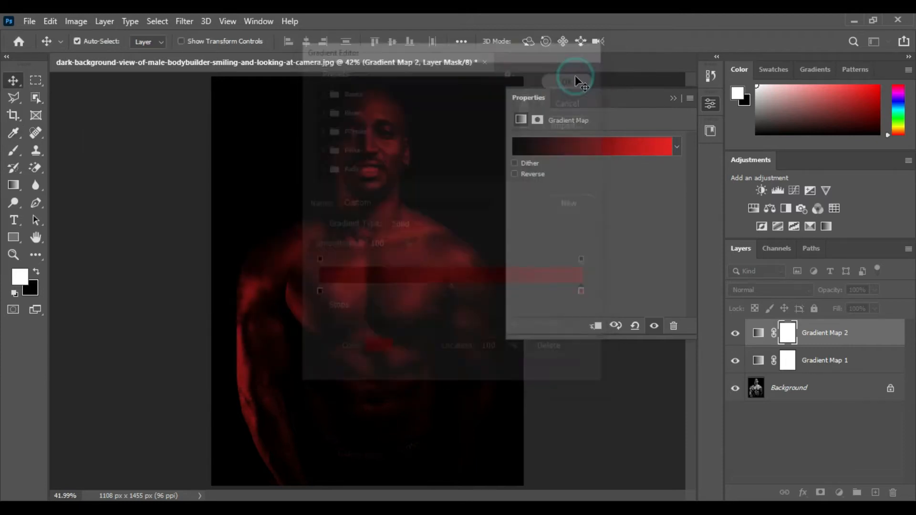
Step: Invert the layer mask of Gradient Map 2 to black so the red toning is hidden
click(787, 334)
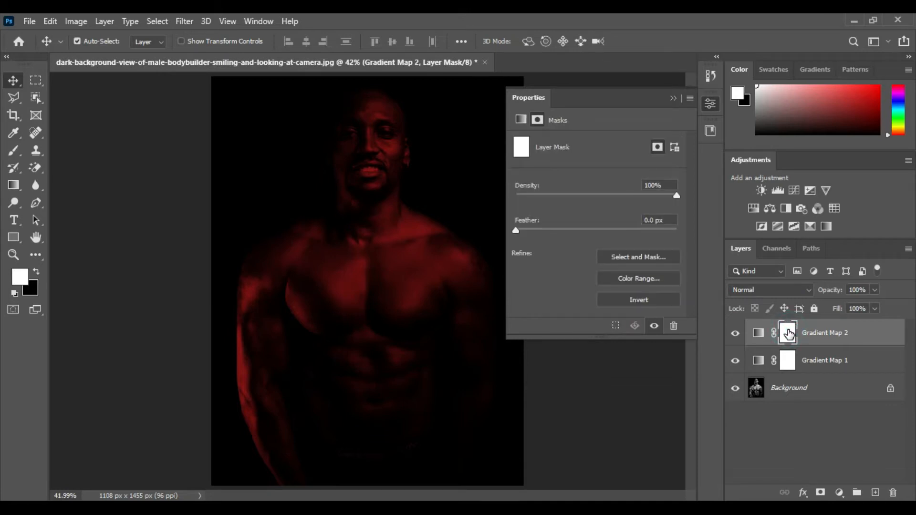
click(677, 99)
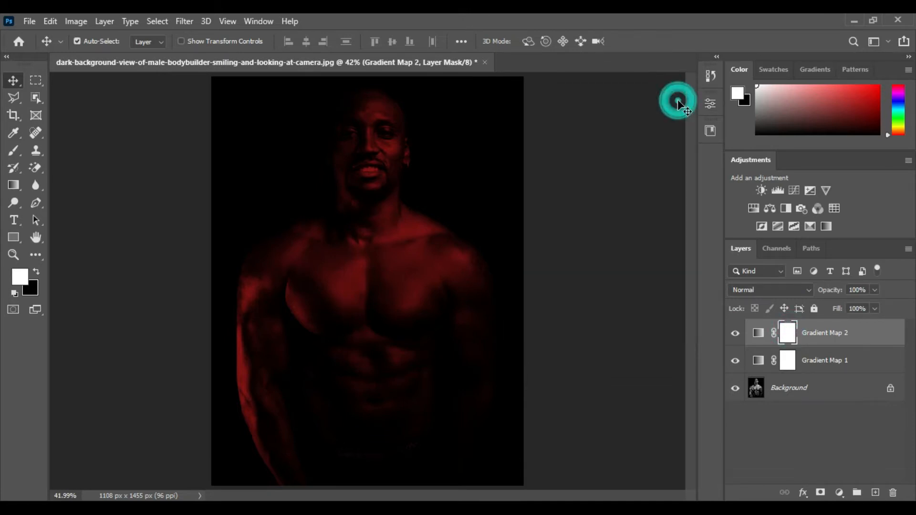
key(ctrl+i)
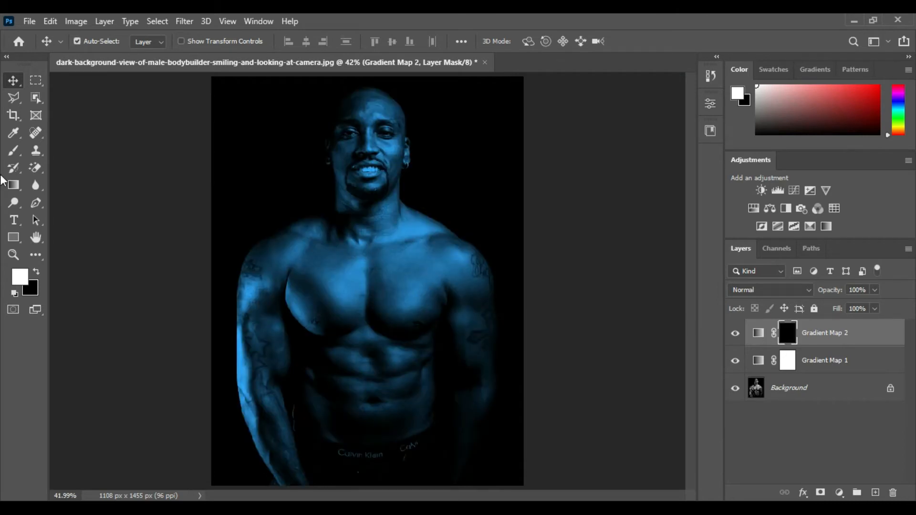
Step: Paint white with the Brush on the Gradient Map 2 mask along the image-left arm, shoulder, neck and side of the face
click(15, 155)
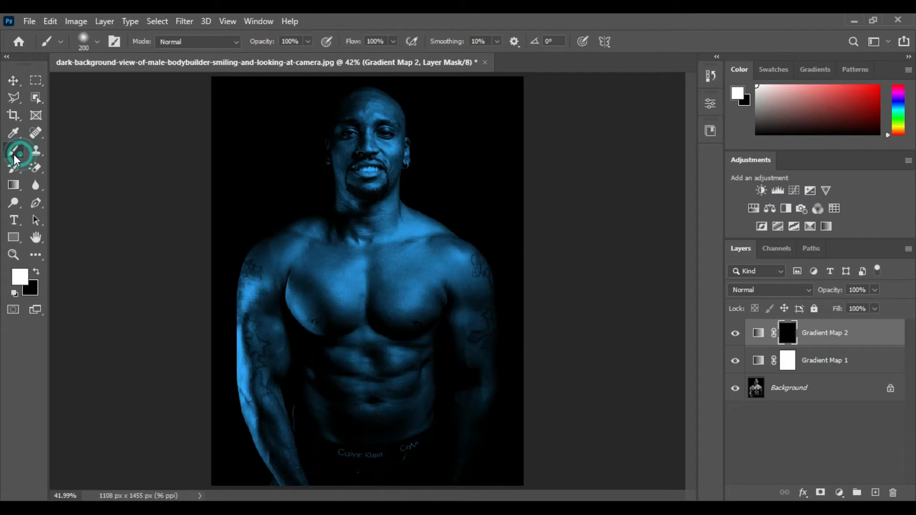
mouse_move(268, 238)
mouse_down()
mouse_move(240, 292)
mouse_move(238, 370)
mouse_move(259, 478)
mouse_up()
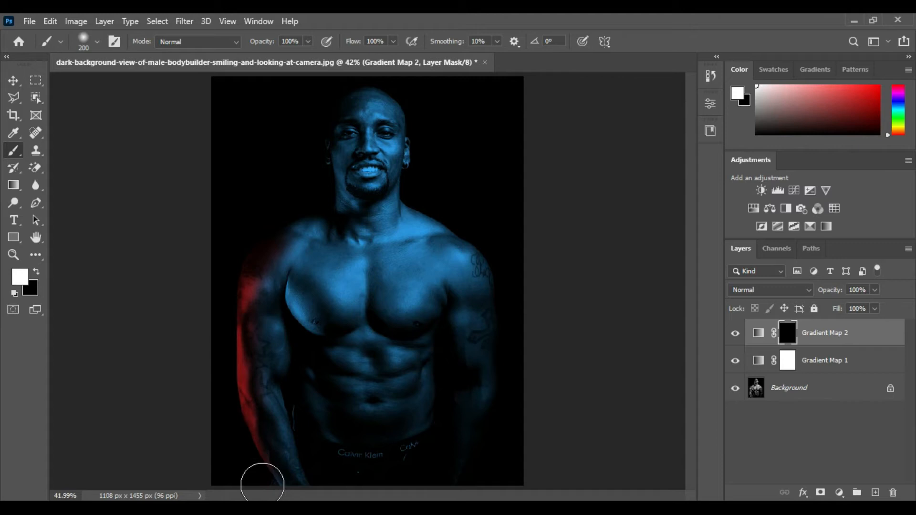
mouse_move(243, 257)
mouse_down()
mouse_move(269, 240)
mouse_move(332, 153)
mouse_move(330, 167)
mouse_move(342, 111)
mouse_move(342, 176)
mouse_move(235, 274)
mouse_move(238, 371)
mouse_move(259, 462)
mouse_up()
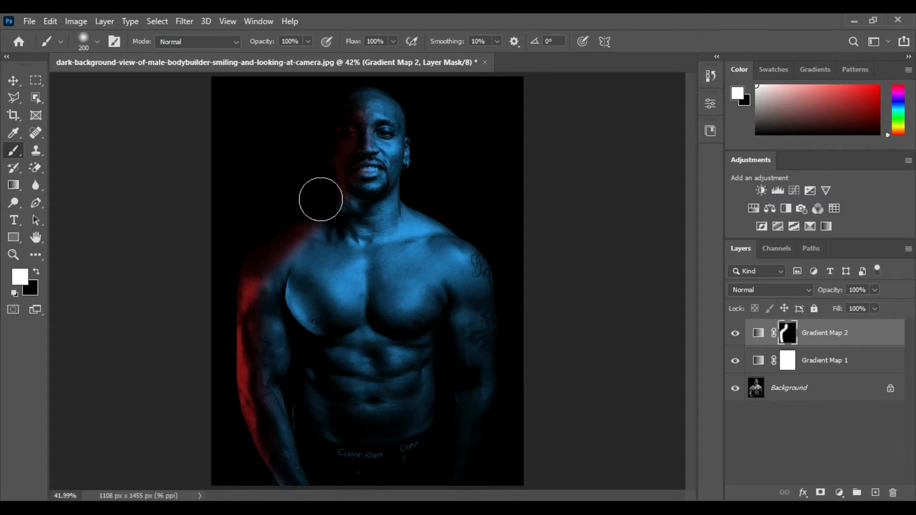
drag(313, 202, 324, 176)
mouse_move(337, 138)
mouse_down()
mouse_move(348, 106)
mouse_move(339, 180)
mouse_move(309, 217)
mouse_move(253, 243)
mouse_move(329, 202)
mouse_move(256, 260)
mouse_move(243, 297)
mouse_move(249, 431)
mouse_move(273, 478)
mouse_move(245, 392)
mouse_move(239, 333)
mouse_move(266, 249)
mouse_move(287, 239)
mouse_up()
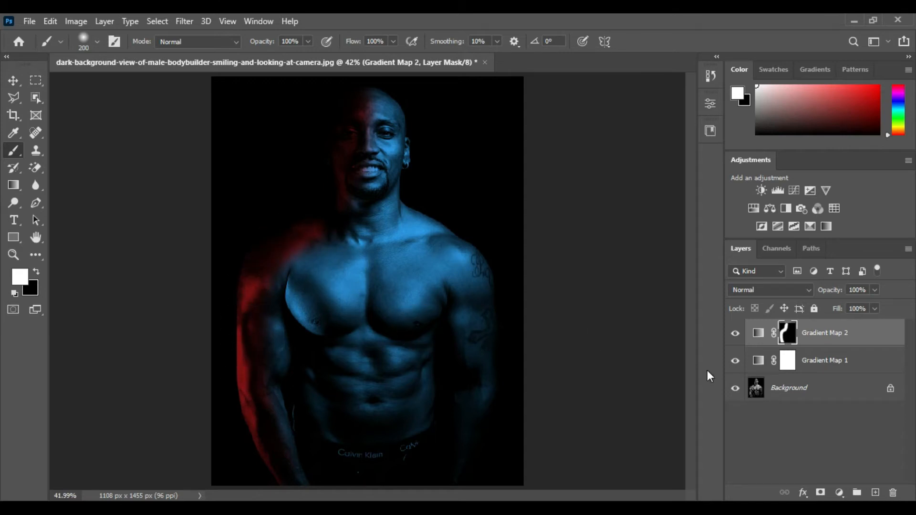
Step: Place the Light Painting Element Overlay sample image directly above the Background layer
click(829, 390)
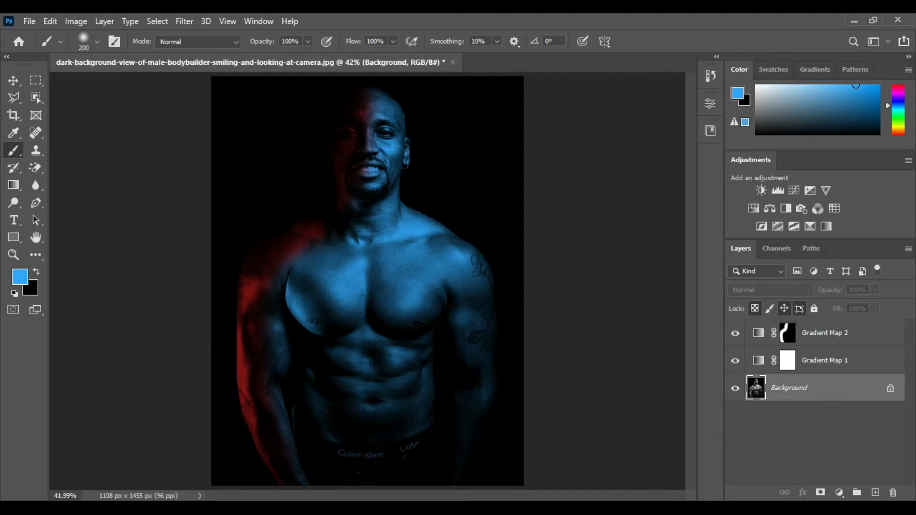
key(alt+Tab)
mouse_move(885, 114)
mouse_down()
mouse_move(546, 437)
mouse_move(543, 513)
mouse_move(544, 496)
mouse_move(373, 342)
mouse_up()
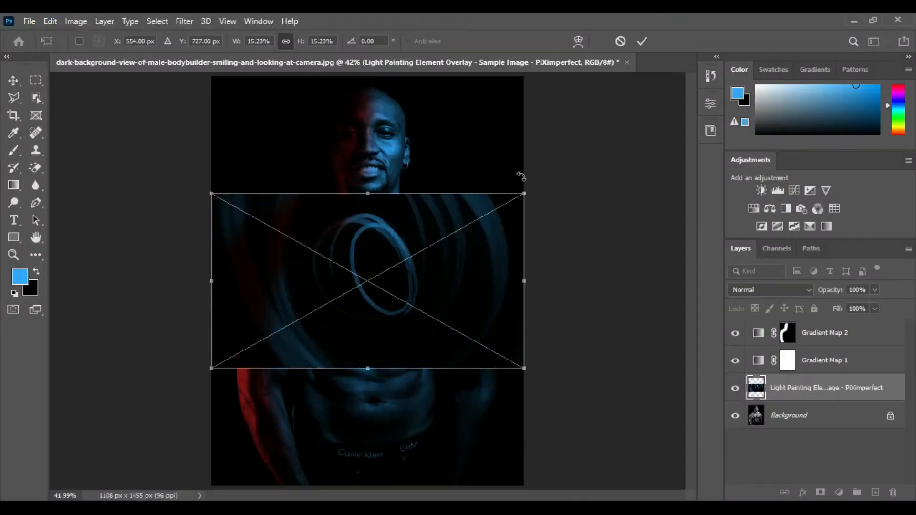
Step: Scale the light painting overlay to about 25.82%, rotate it about -69.52°, and position its ring over the man's chest
mouse_move(537, 186)
mouse_down()
mouse_move(417, 102)
mouse_move(362, 86)
mouse_move(328, 97)
mouse_move(339, 101)
mouse_up()
drag(449, 311, 504, 331)
drag(284, 249, 225, 225)
drag(374, 271, 387, 296)
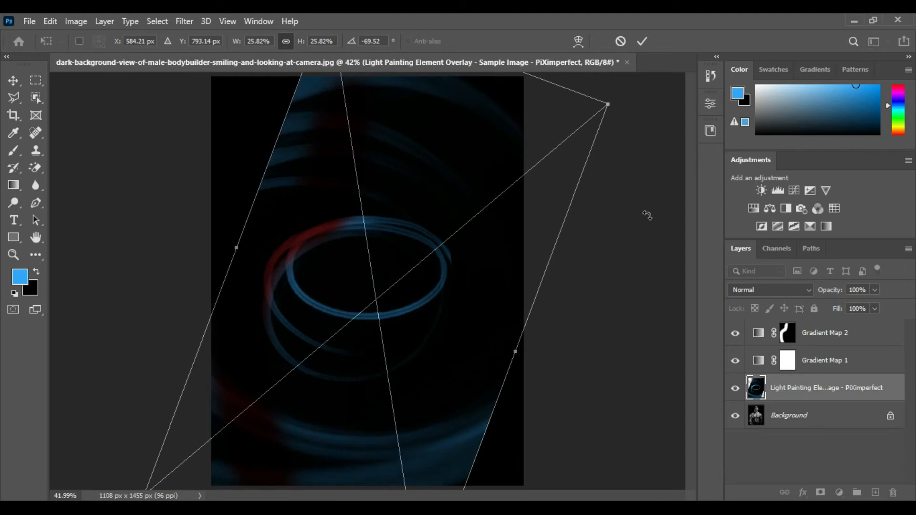
click(643, 42)
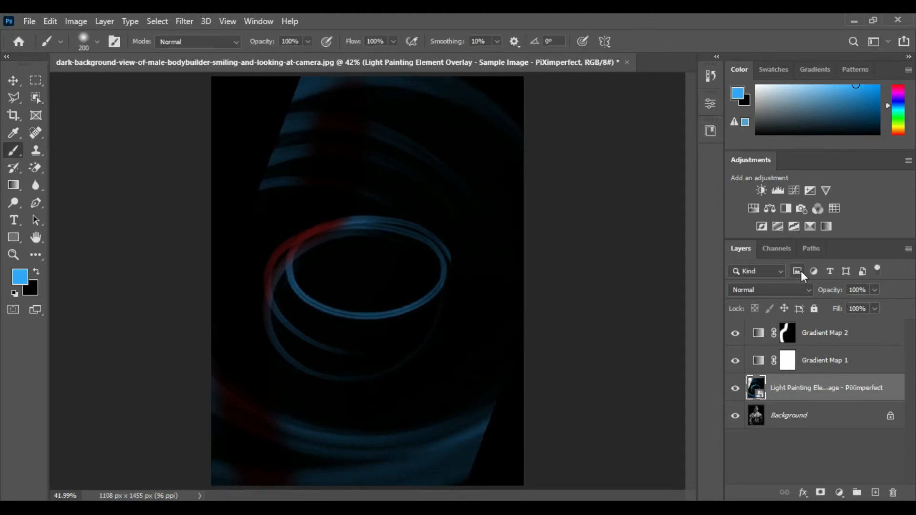
Step: Set the light painting overlay's blend mode to Screen and rasterize its smart object
click(808, 289)
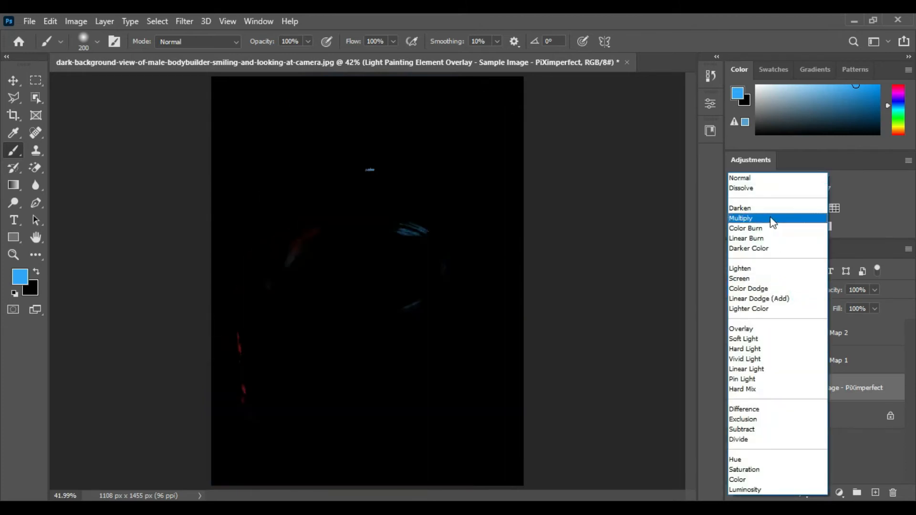
click(772, 278)
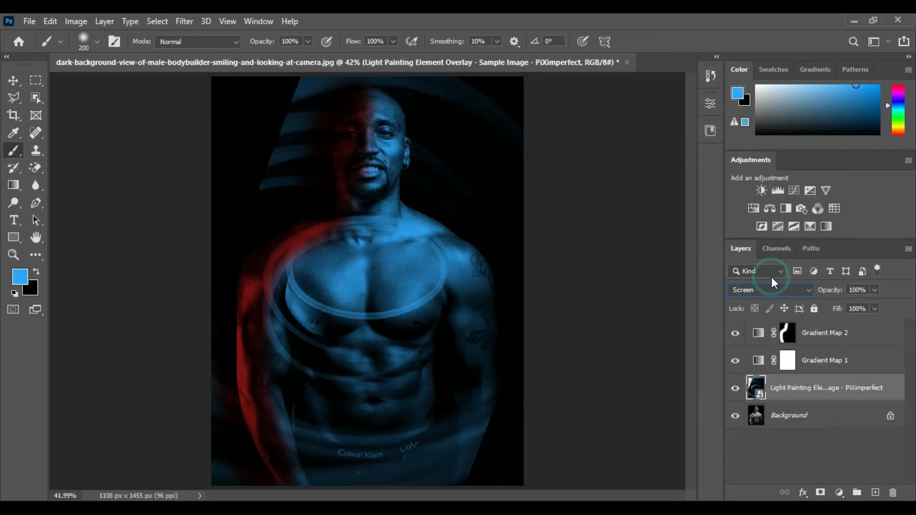
click(358, 306)
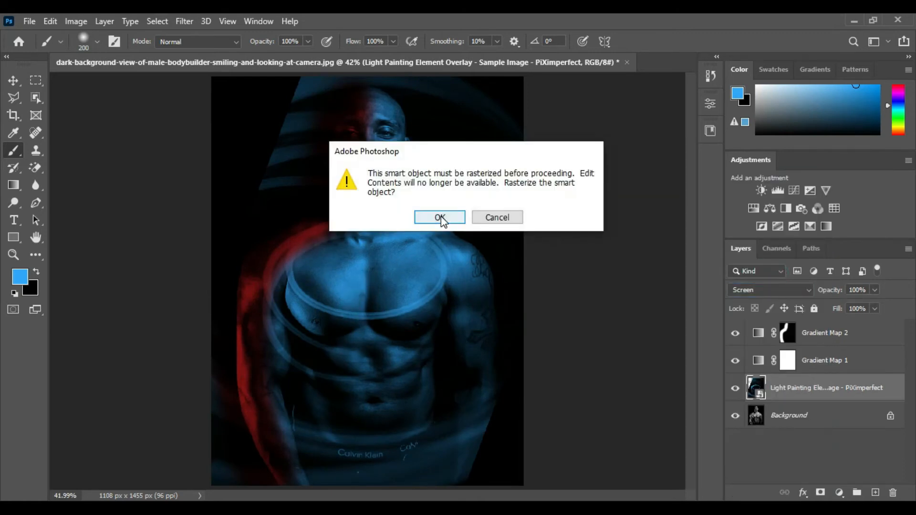
click(440, 217)
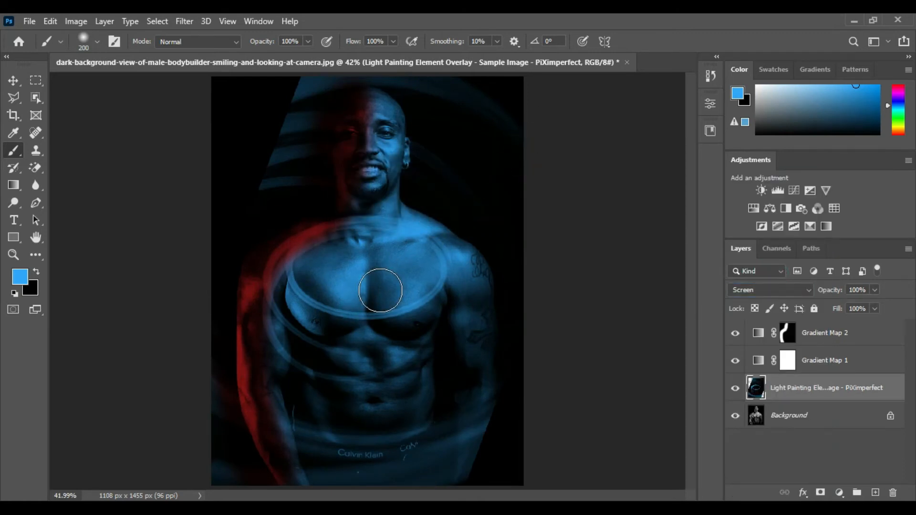
key(ctrl+t)
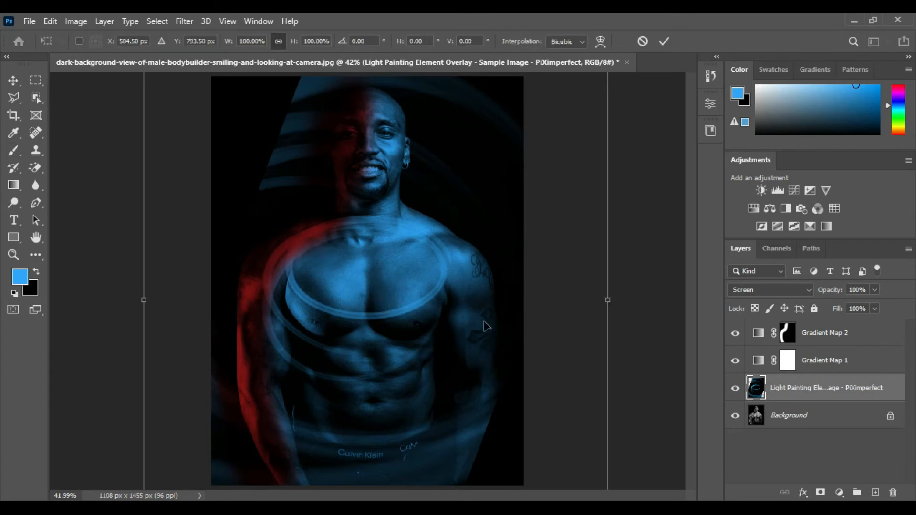
key(Return)
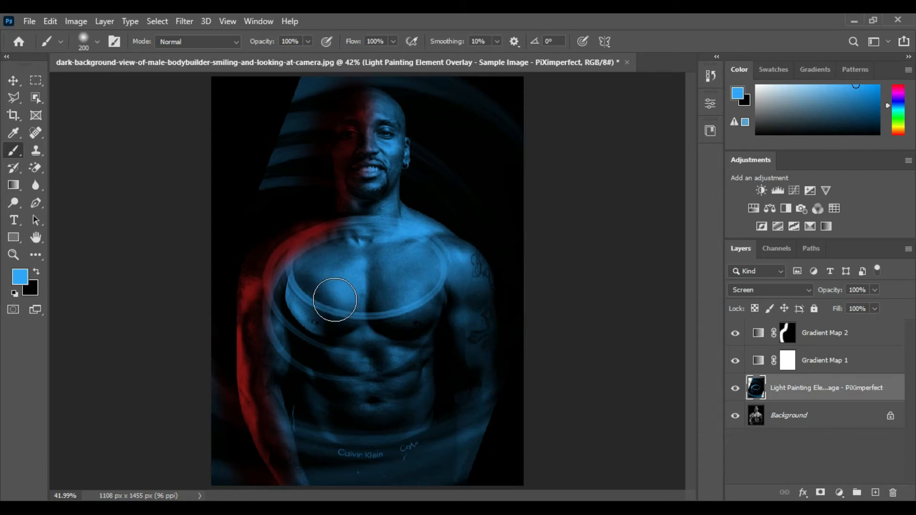
key(v)
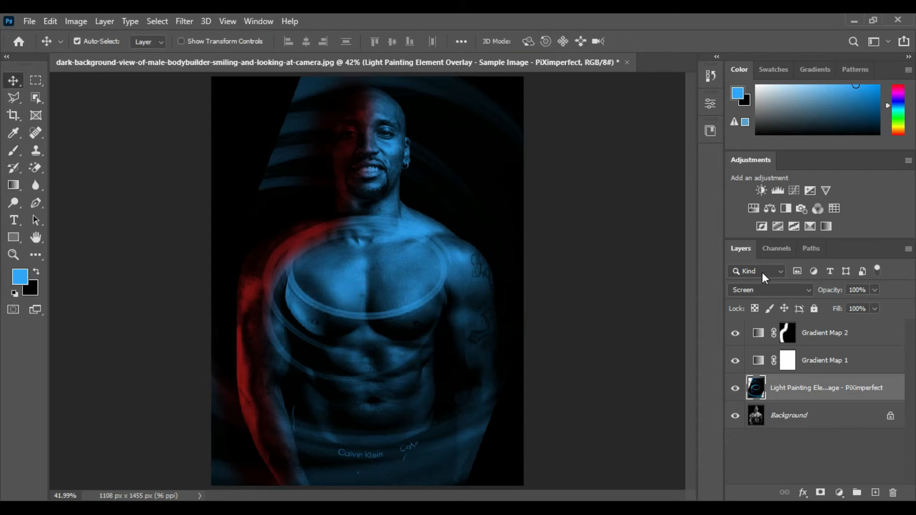
Step: Set the light painting overlay's blend mode to Normal and scale the overlay up to about 121.97%
click(810, 290)
click(759, 178)
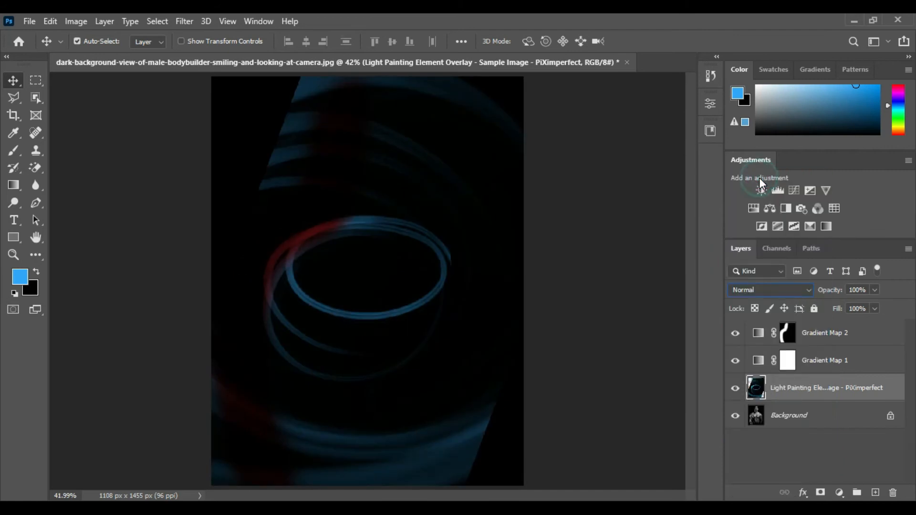
key(ctrl+t)
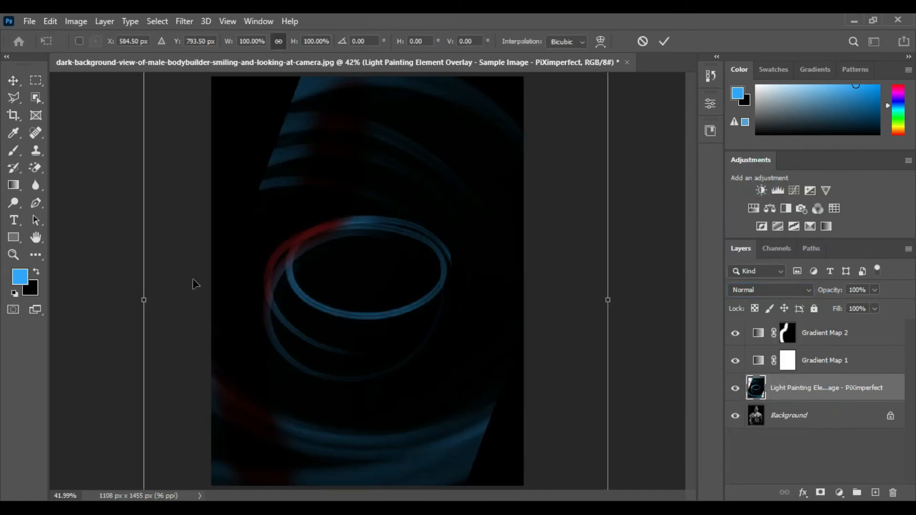
drag(143, 301, 94, 301)
drag(608, 302, 640, 302)
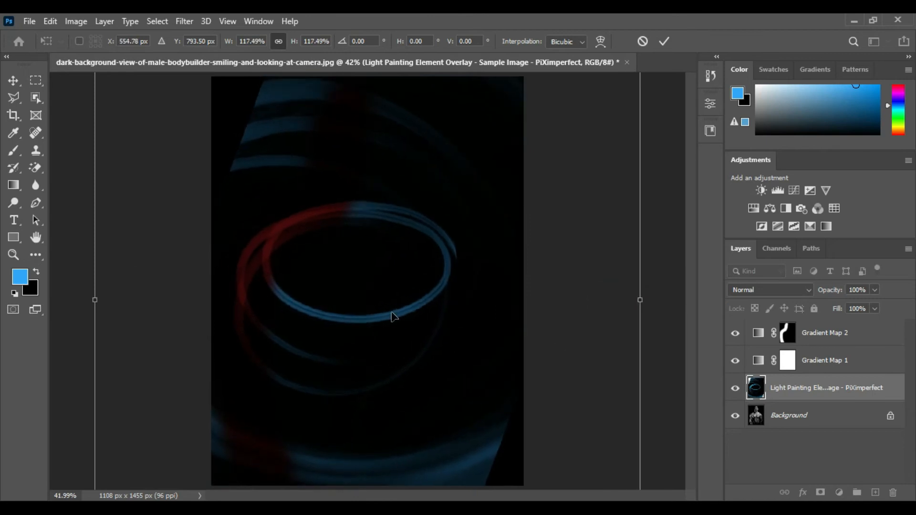
drag(96, 299, 74, 300)
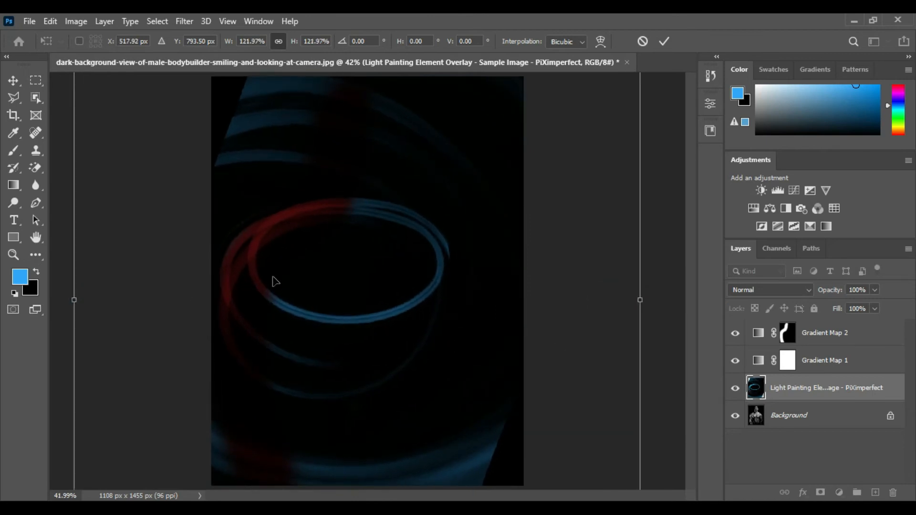
Step: Rotate the overlay about -14.5° with its ring centred over the chest, and set its blend mode to Screen
drag(359, 215, 363, 220)
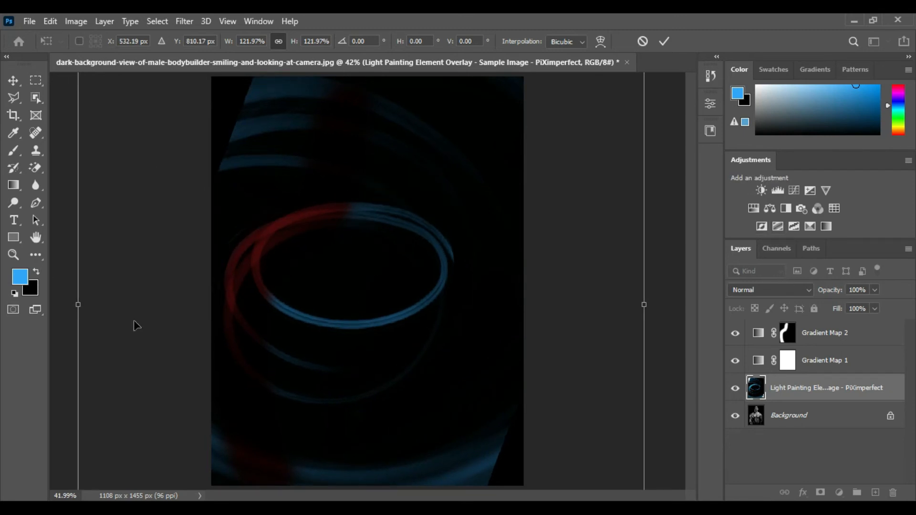
drag(655, 305, 630, 235)
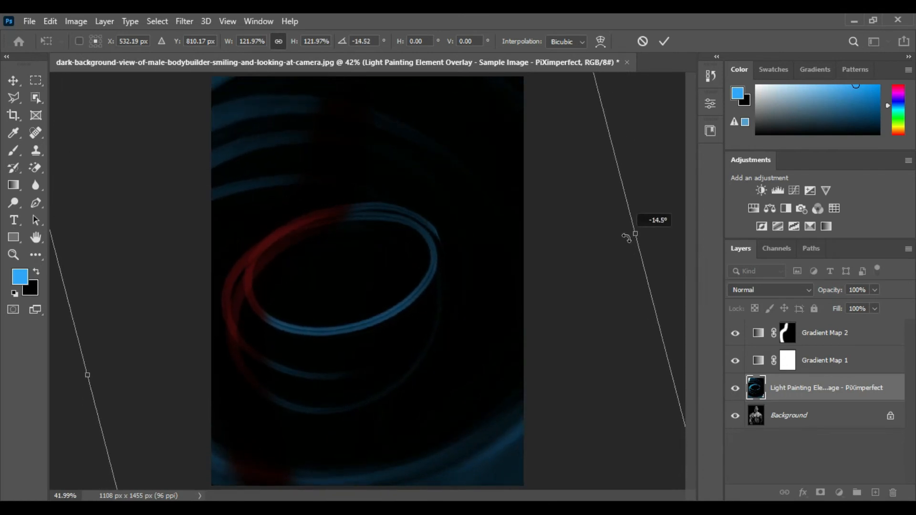
drag(364, 219, 375, 230)
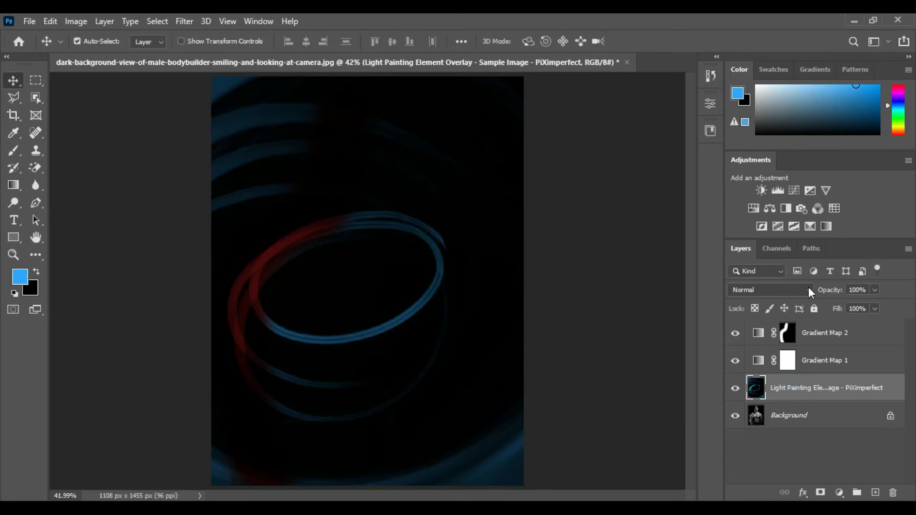
click(806, 289)
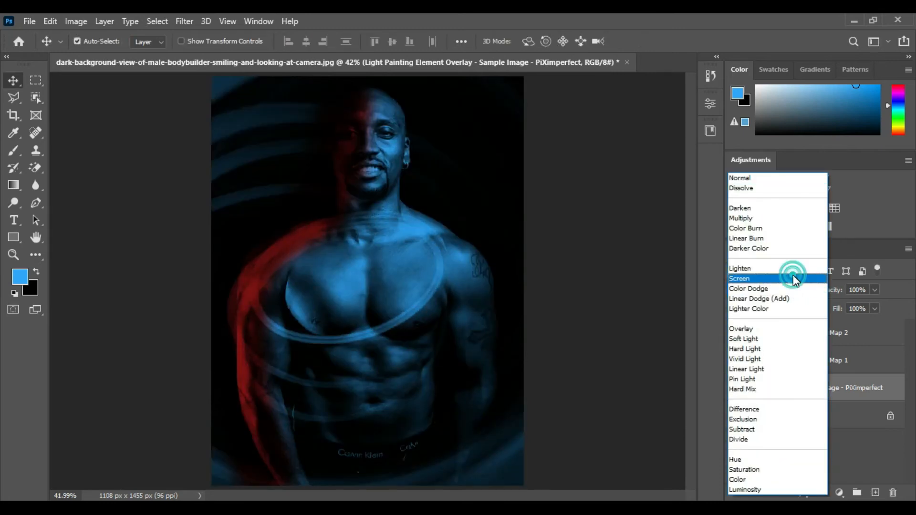
click(793, 278)
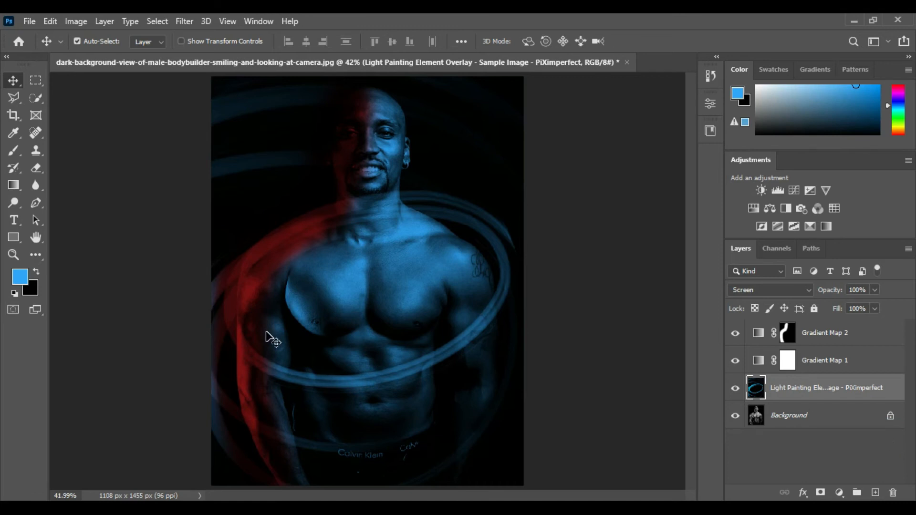
Step: Erase the light painting overlay across the man's neck and collarbone with an 80 px Eraser
click(35, 170)
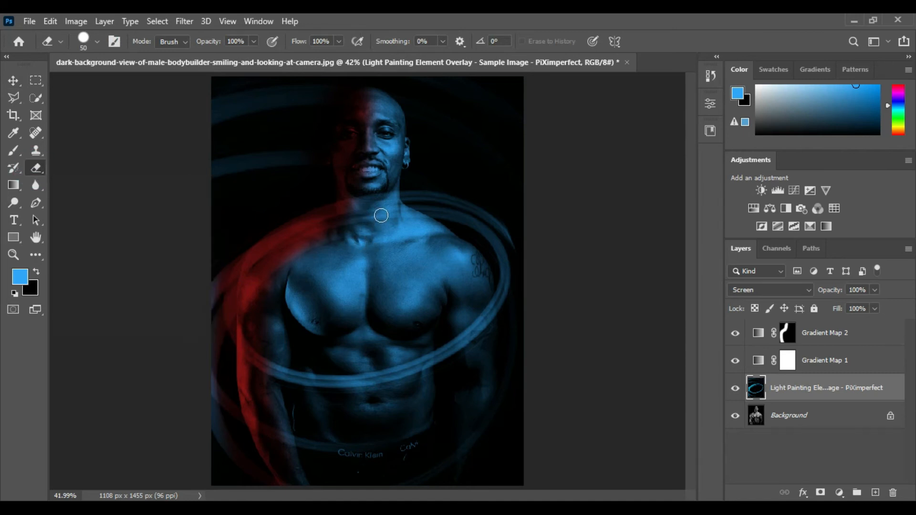
key(bracketleft)
key(bracketright)
key(bracketright)
key(bracketright)
key(bracketright)
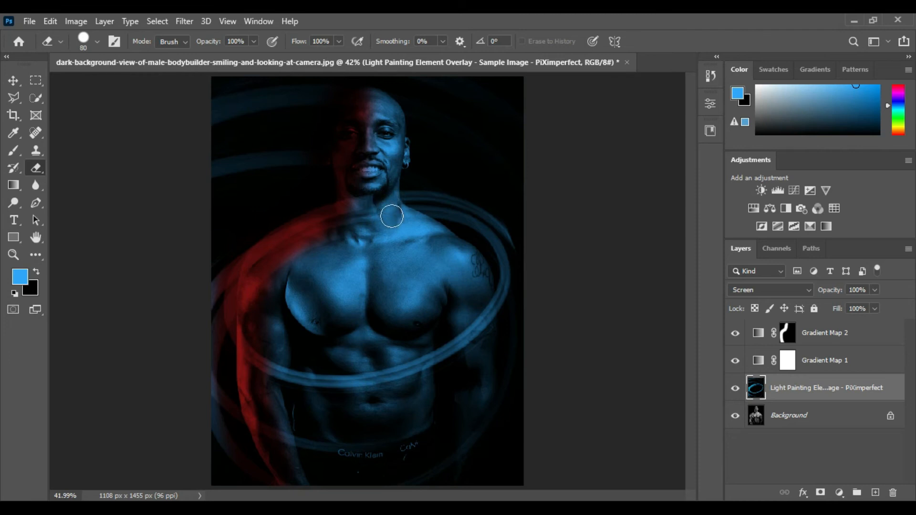
drag(384, 217, 347, 206)
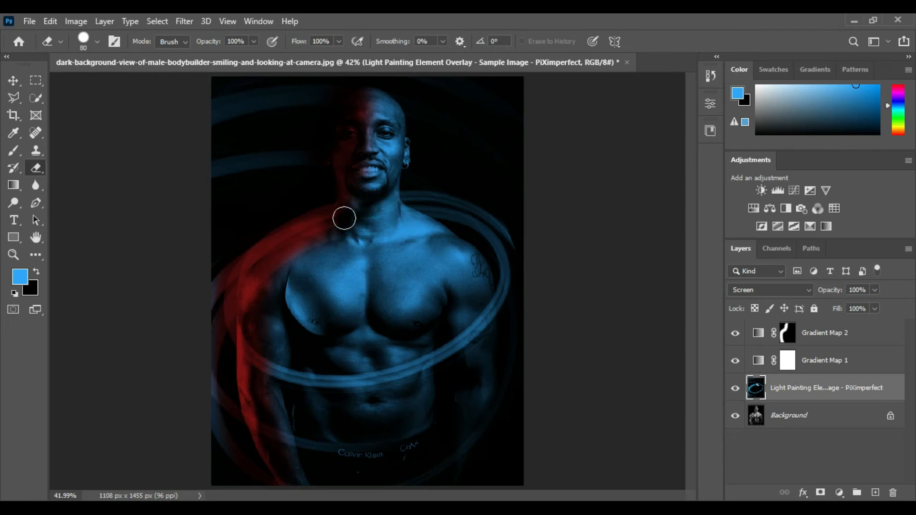
drag(336, 242, 322, 253)
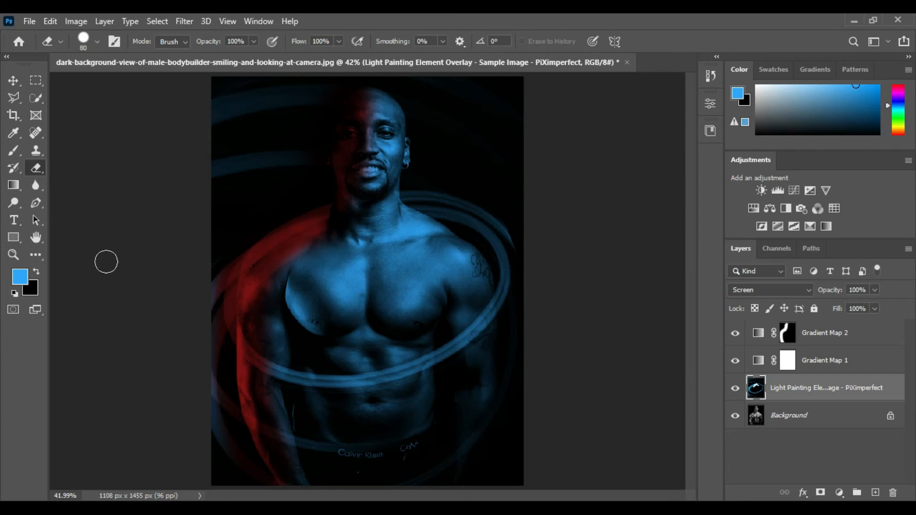
Step: Move the light painting overlay lower on the torso and erase its ring across the upper chest, collarbones and image-left shoulder
click(13, 81)
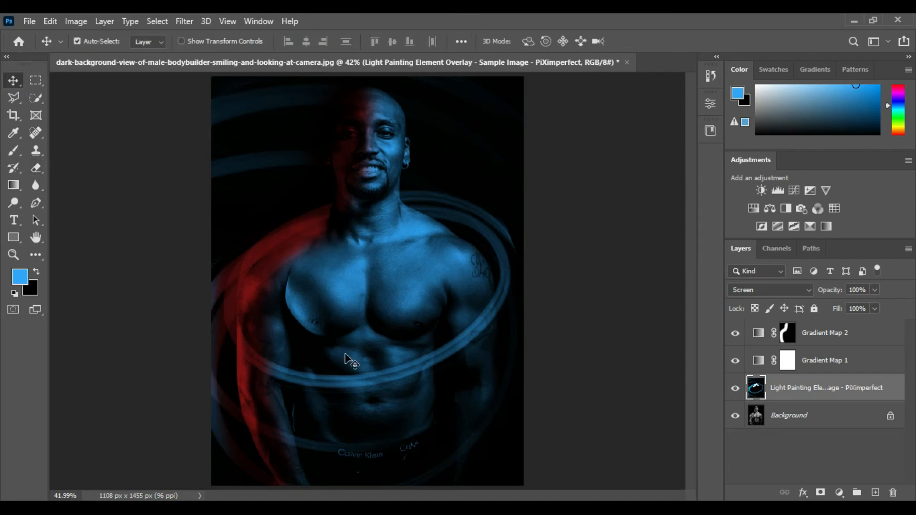
drag(374, 384, 380, 419)
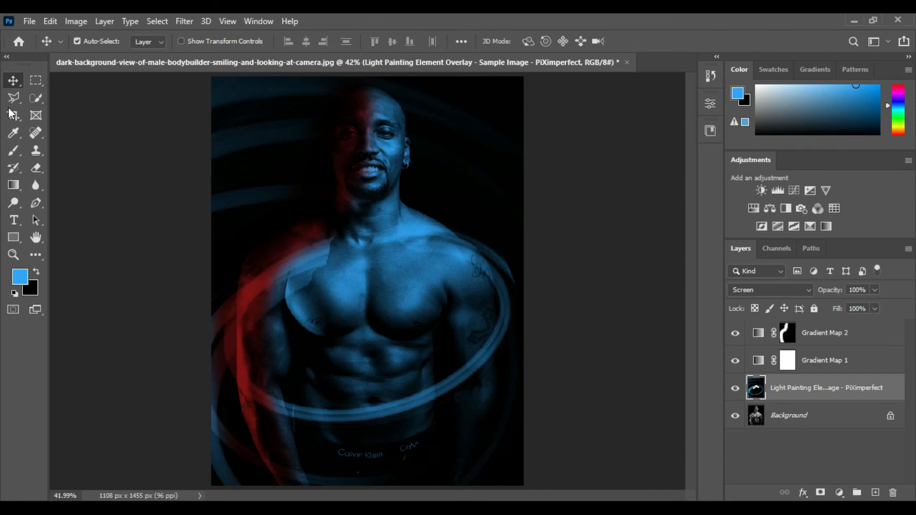
click(36, 168)
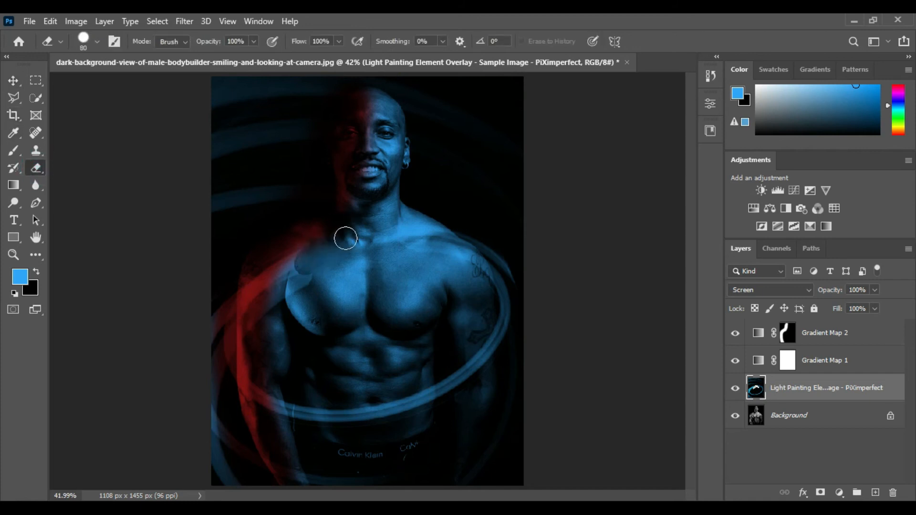
mouse_move(292, 271)
mouse_down()
mouse_move(275, 302)
mouse_move(275, 279)
mouse_move(291, 264)
mouse_move(277, 281)
mouse_move(268, 332)
mouse_move(274, 273)
mouse_move(254, 319)
mouse_move(250, 285)
mouse_move(252, 347)
mouse_up()
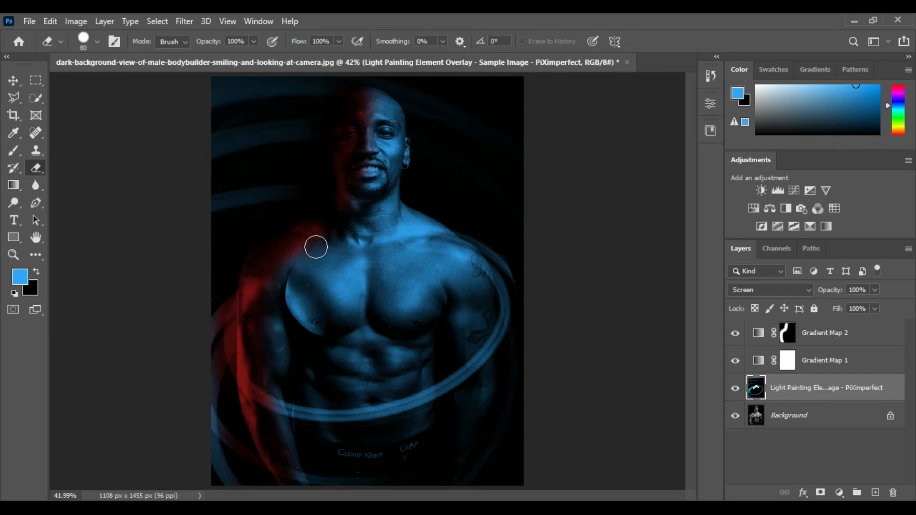
mouse_move(366, 239)
mouse_down()
mouse_move(425, 241)
mouse_move(466, 262)
mouse_move(453, 250)
mouse_move(406, 243)
mouse_up()
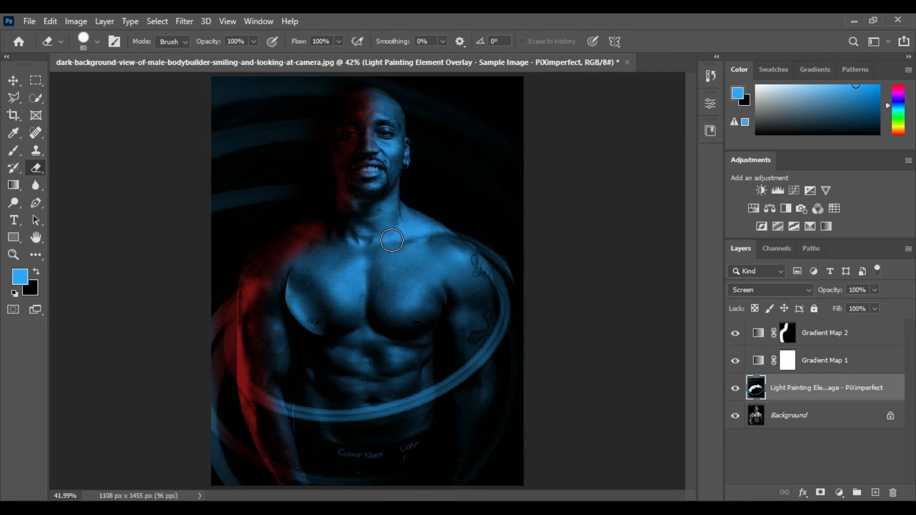
Step: Show only the Background layer, and restore all layers to compare the original portrait with the finished effect
alt+click(734, 420)
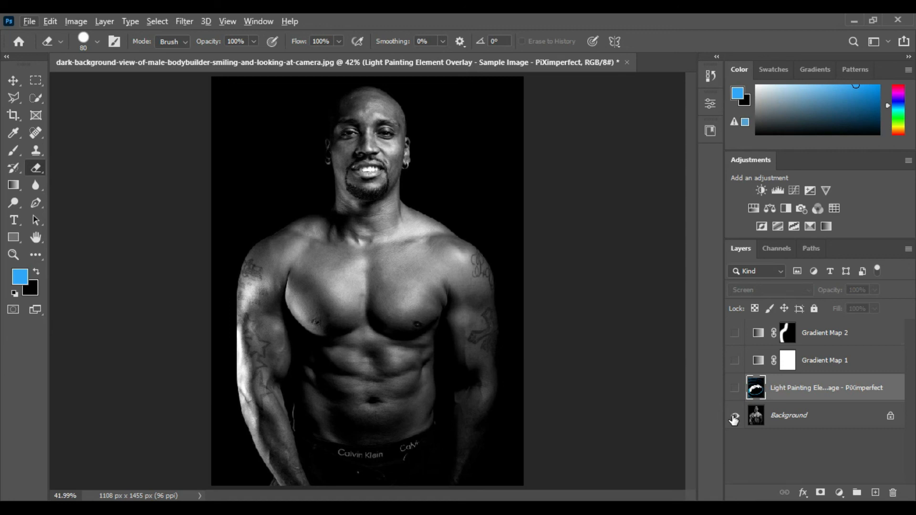
alt+click(734, 417)
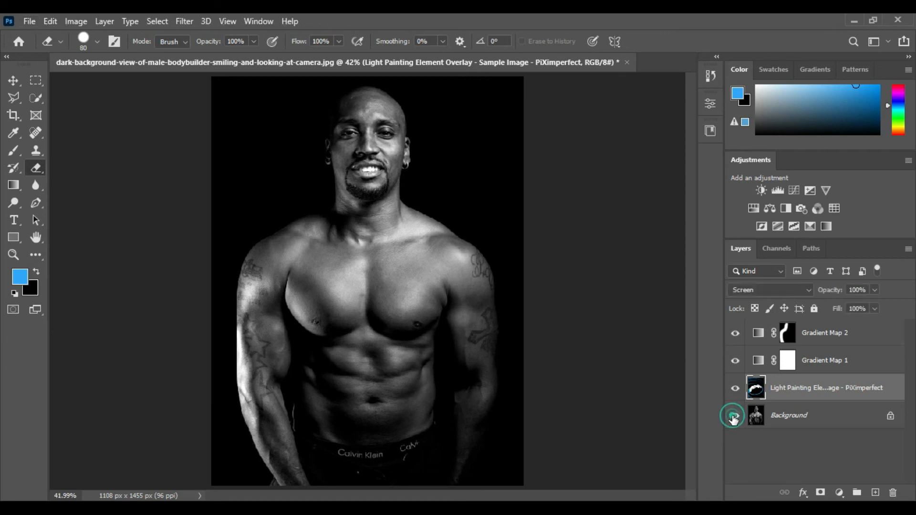